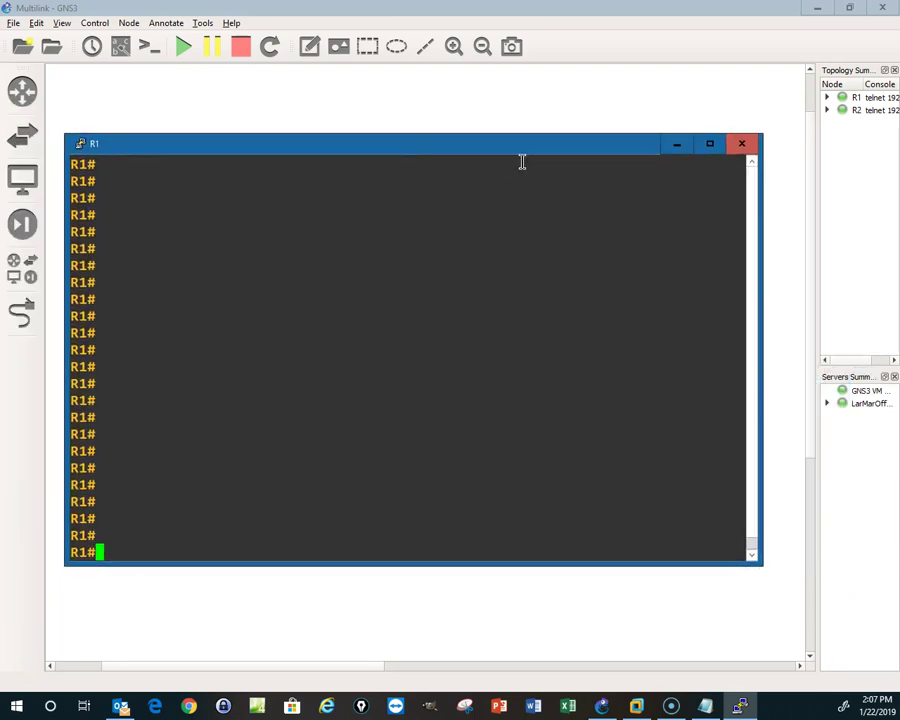
Reposition the R1 console window to check the R1–R2 topology beneath it
double_click(518, 150)
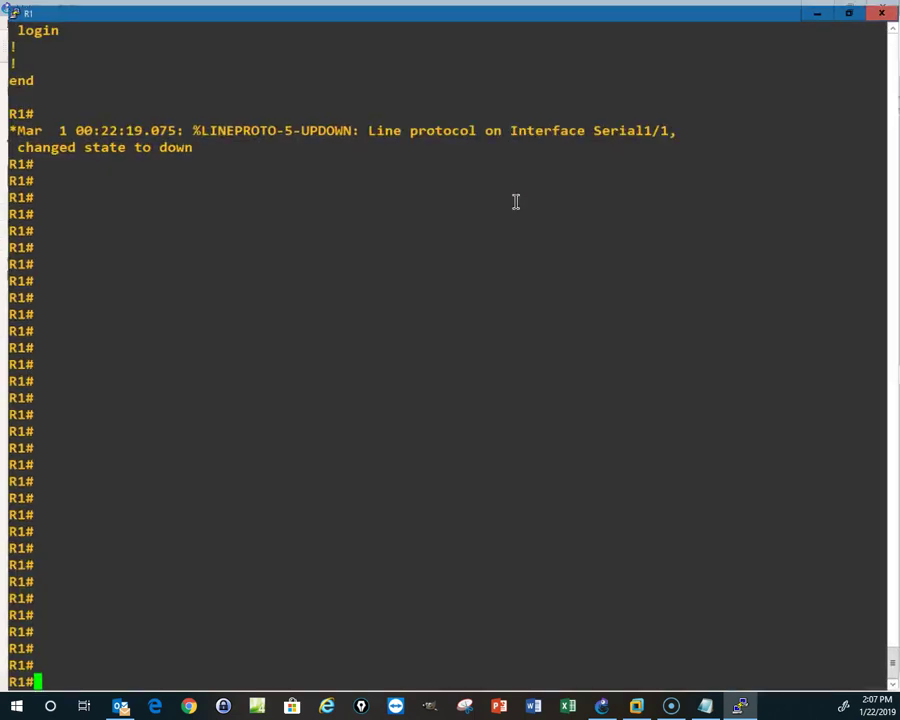
click(849, 9)
drag(298, 152, 284, 272)
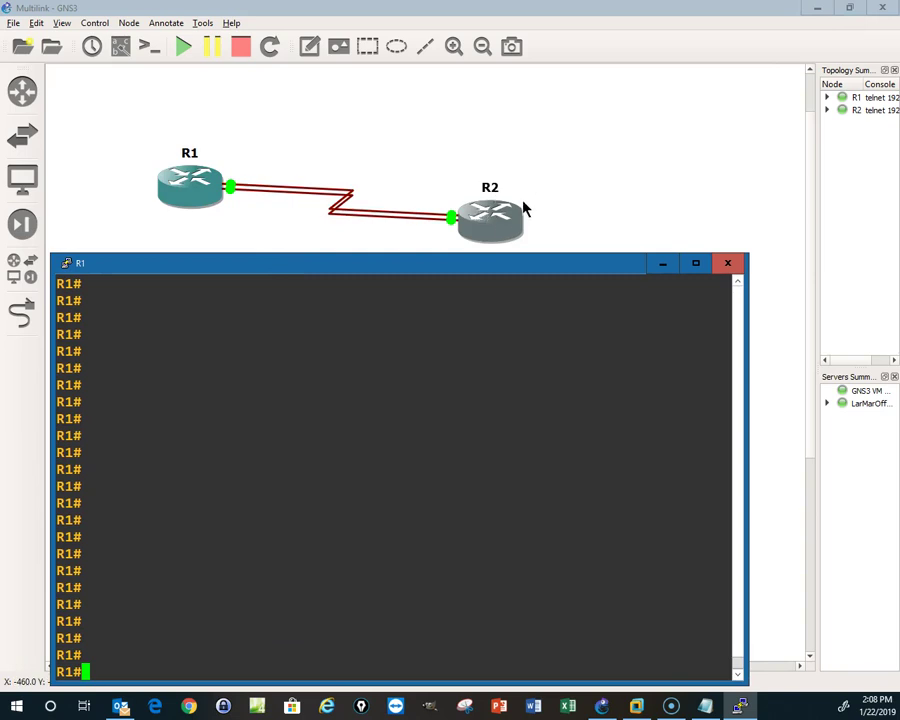
drag(353, 266, 357, 170)
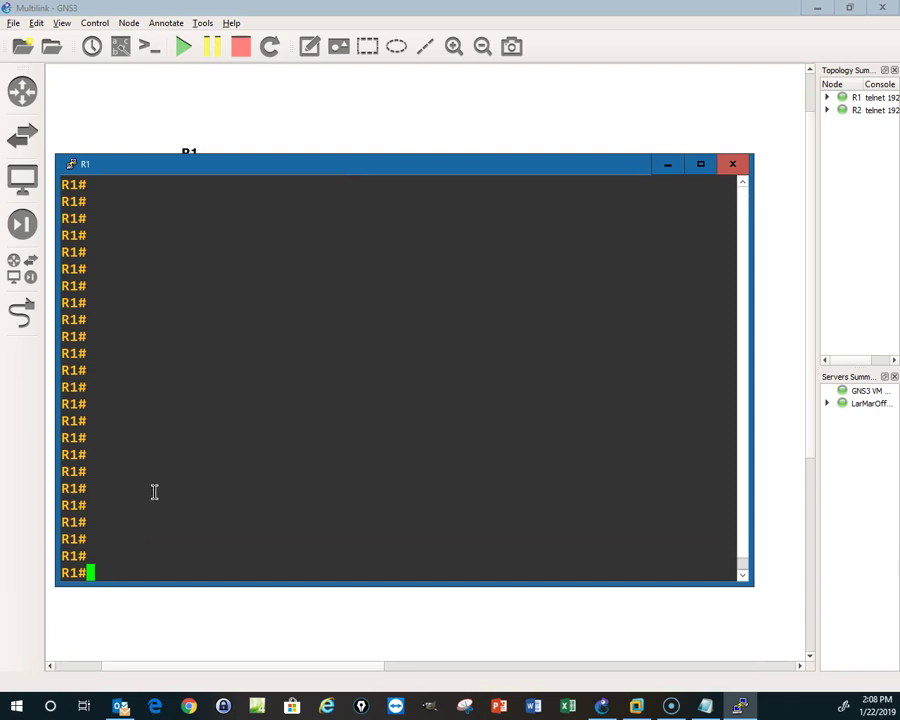
drag(333, 172, 323, 314)
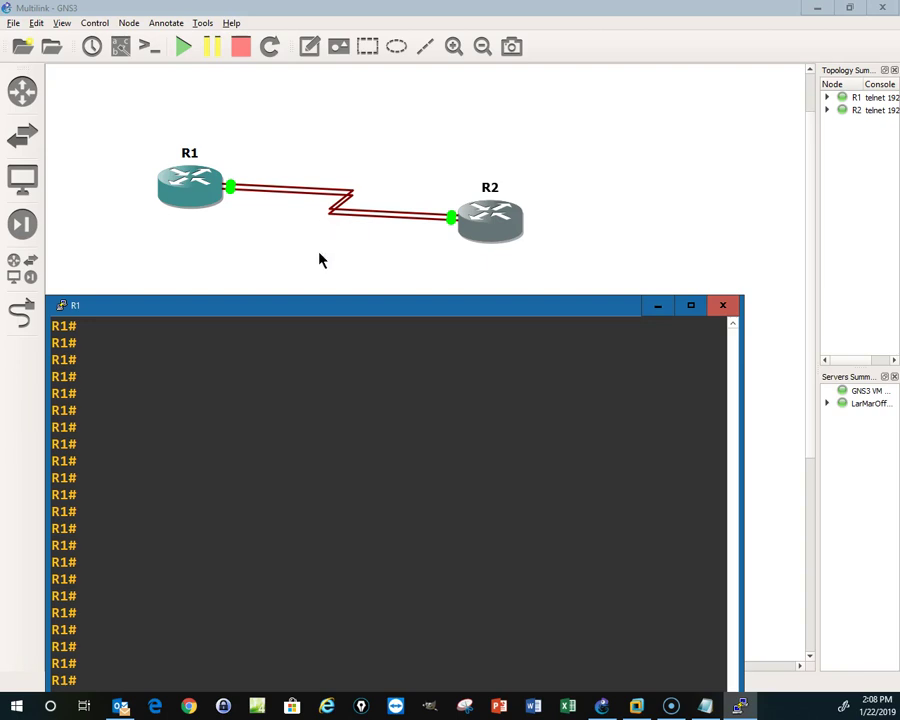
drag(327, 309, 336, 160)
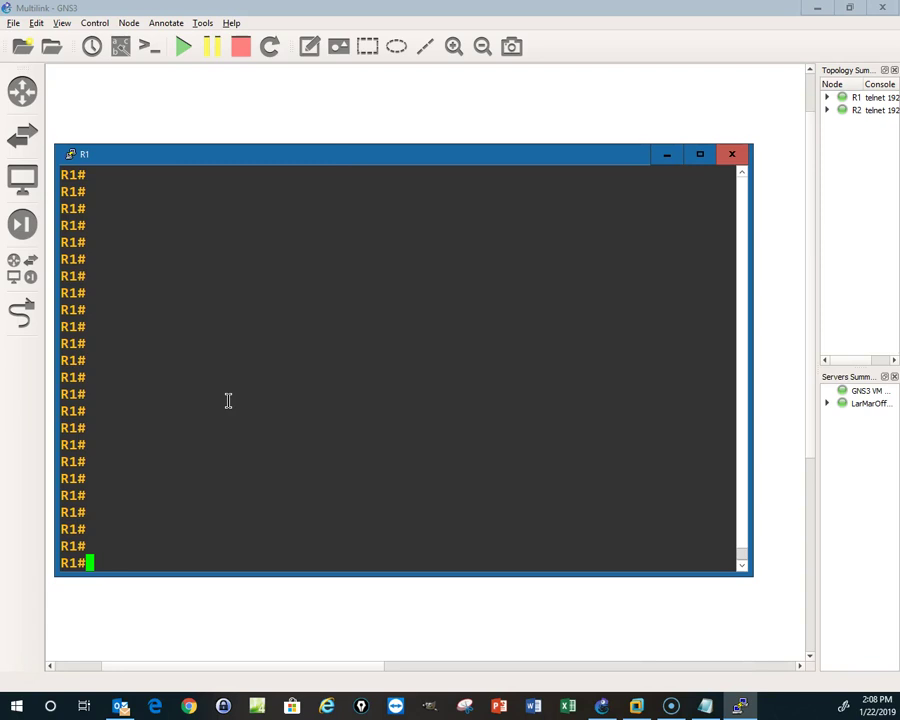
Create interface Multilink1 on R1 with IP 192.168.242.13 255.255.255.0
text(config t)
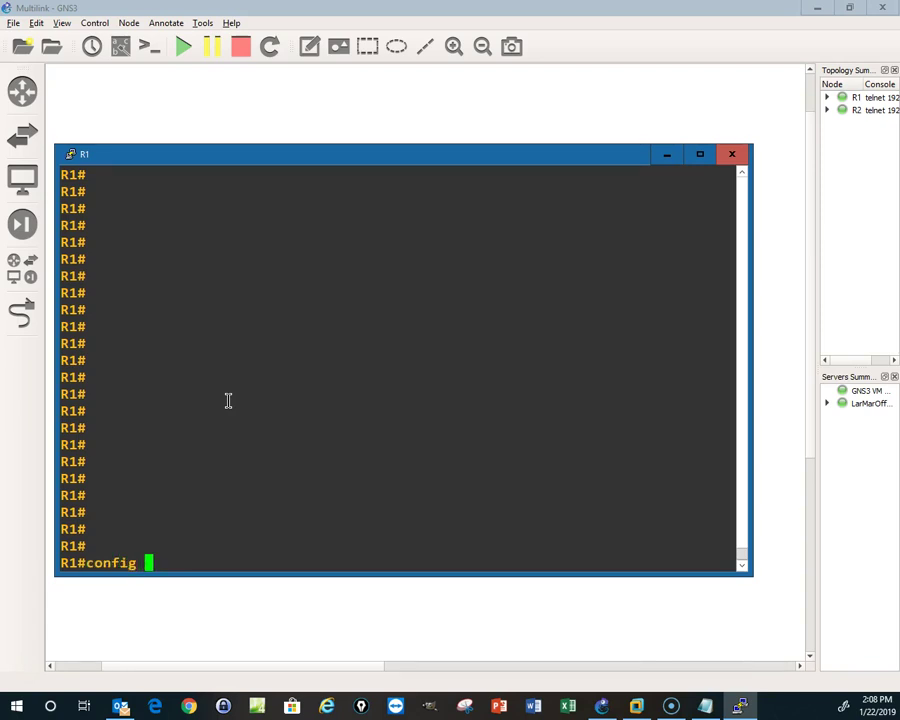
key(Return)
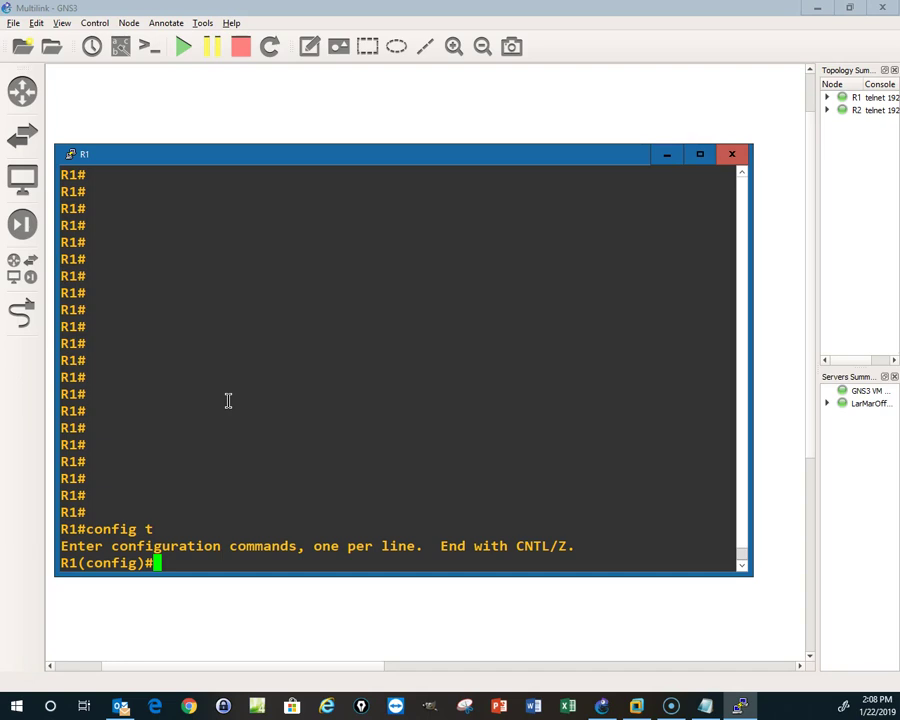
text(int mul)
key(Tab)
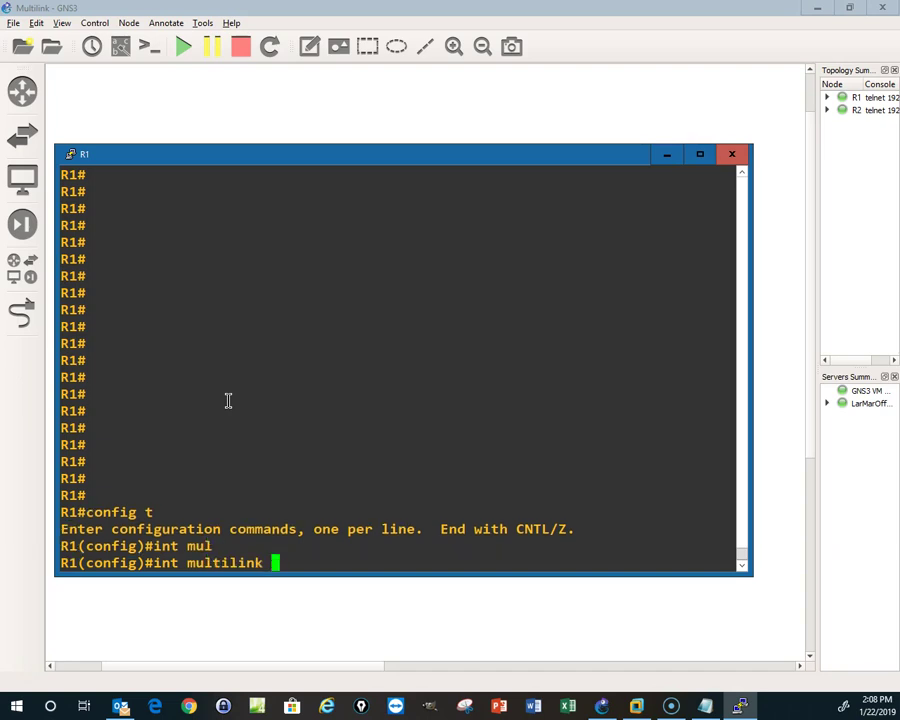
text(1)
key(Return)
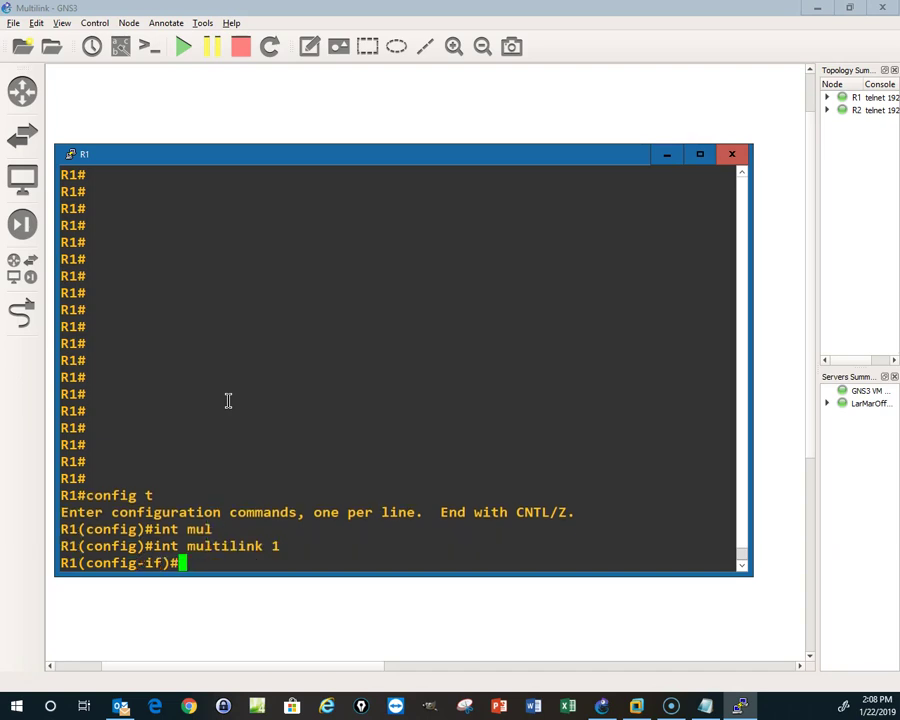
text(ip a)
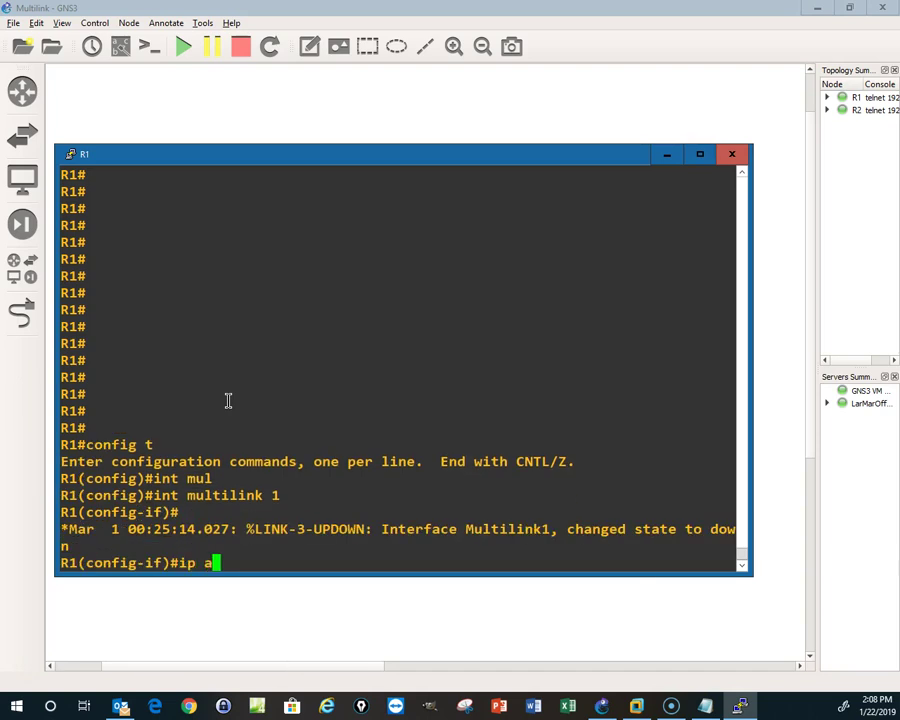
text(ddress )
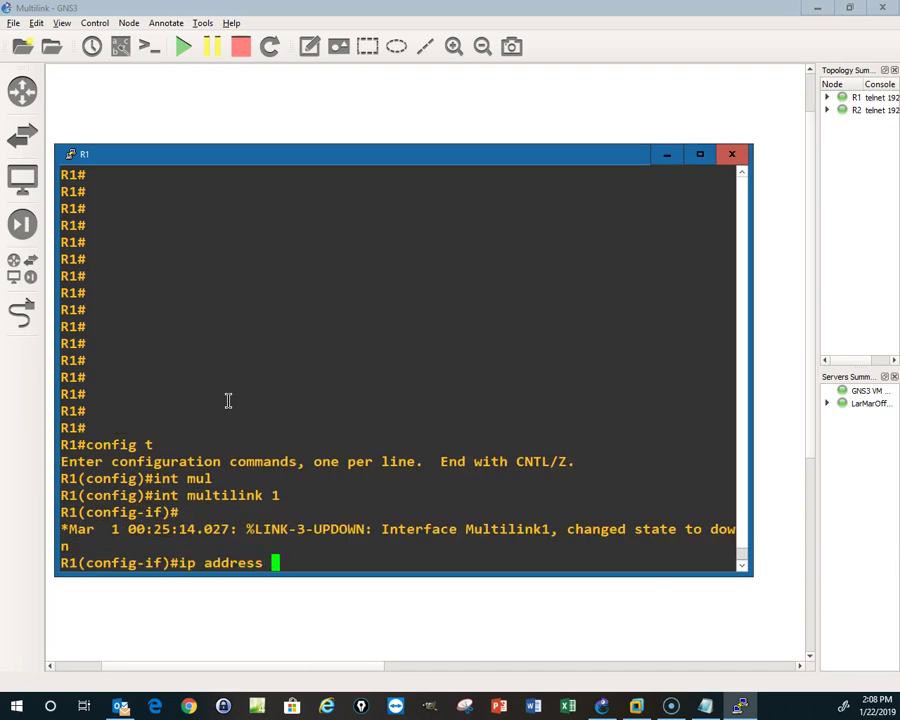
text(192.168.)
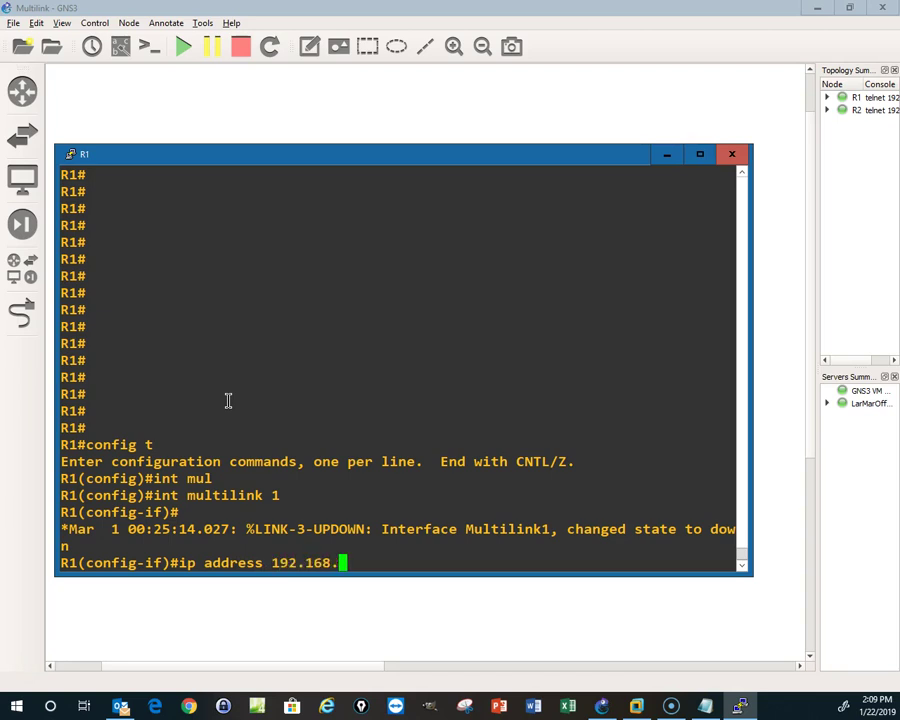
text(242.13 255.255.255.0)
key(Return)
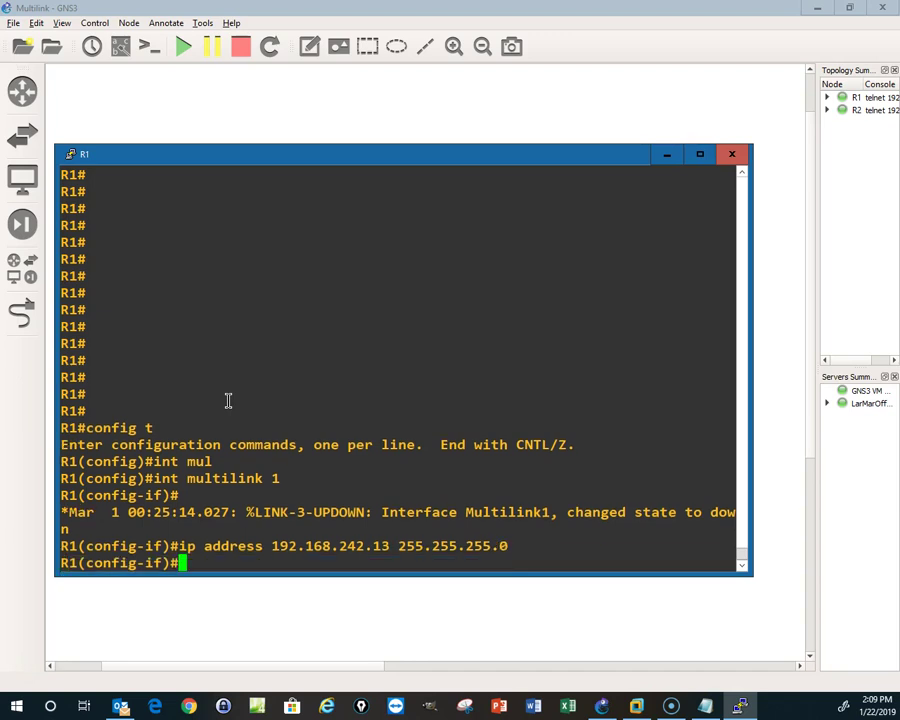
Enable Multilink1 with no shut, turn on PPP multilink, and assign multilink group 1
text(no shut)
key(Return)
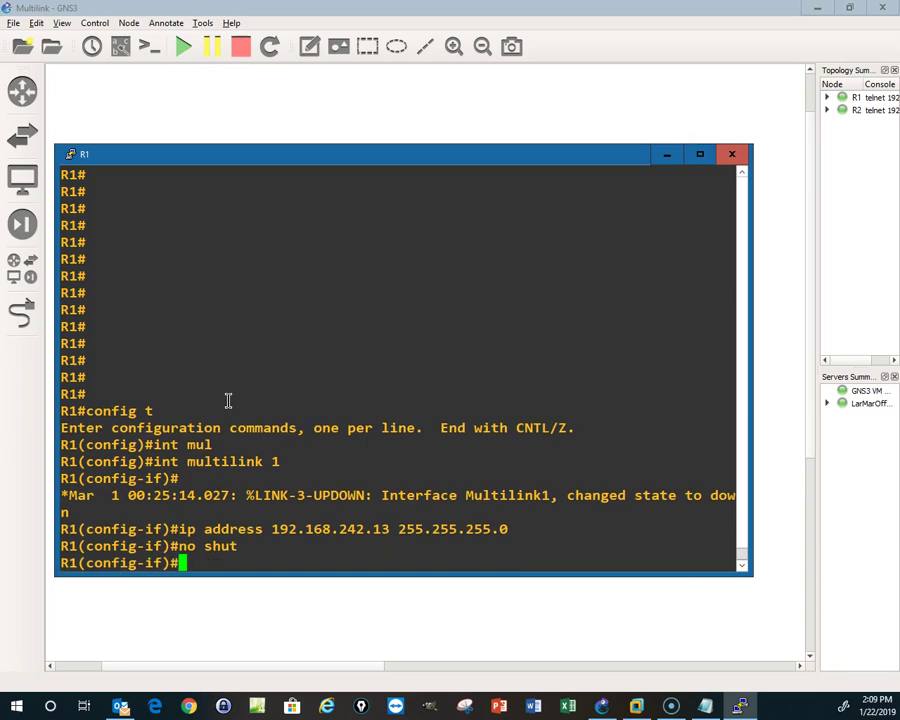
text(ppp mu)
key(Tab)
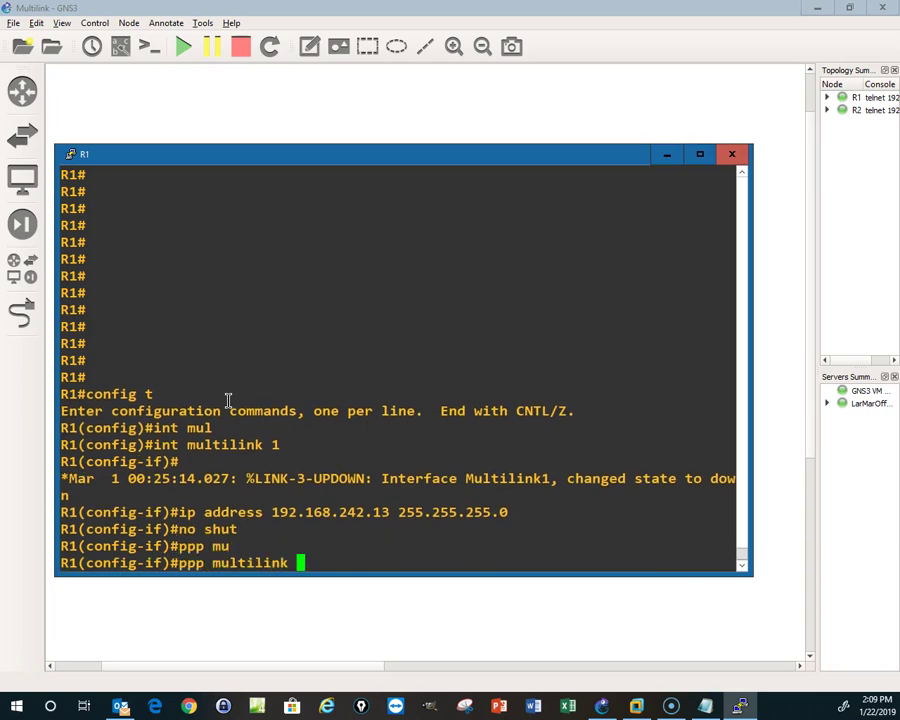
key(Return)
text(ppp )
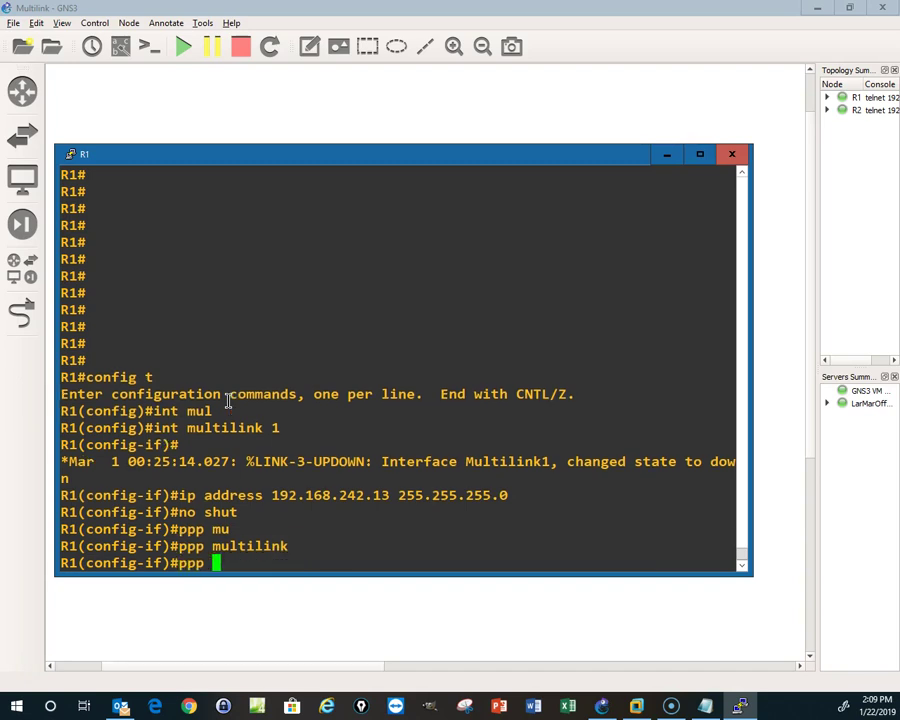
text(mu)
key(Tab)
text(g)
key(Tab)
text(1)
key(Return)
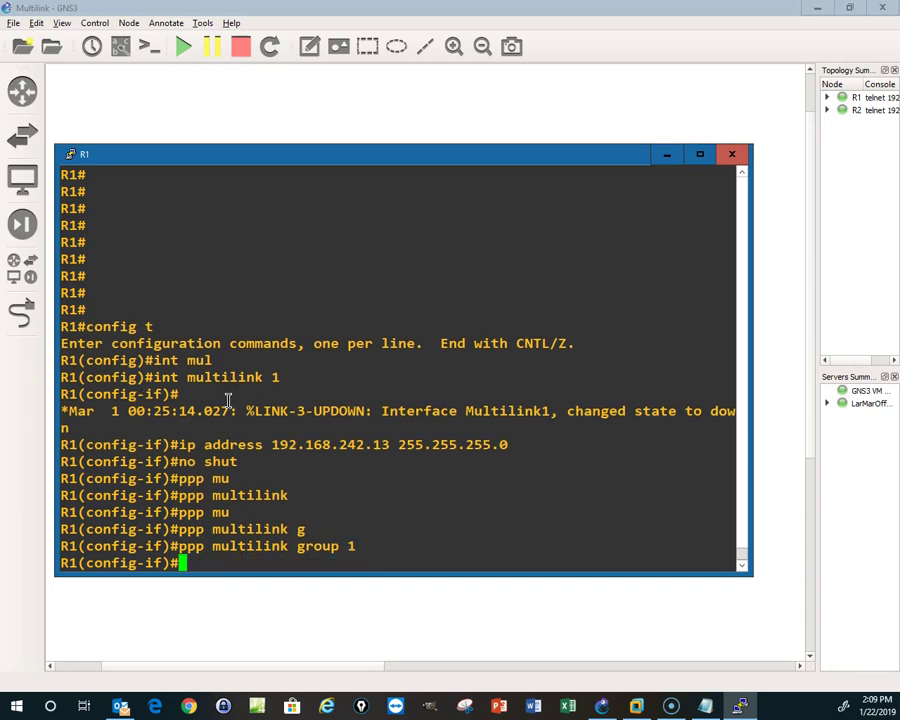
Remove the IP address from serial 1/0 with 'no ip address'
text(int s1/0)
key(Return)
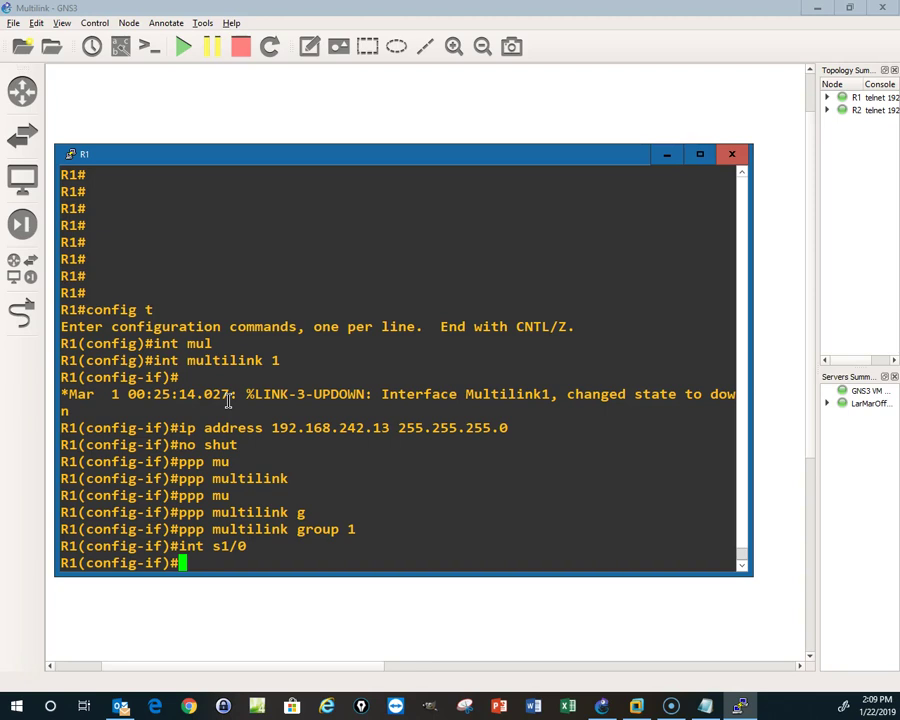
text(nop)
key(BackSpace)
text(ip adr)
key(BackSpace)
text(dress)
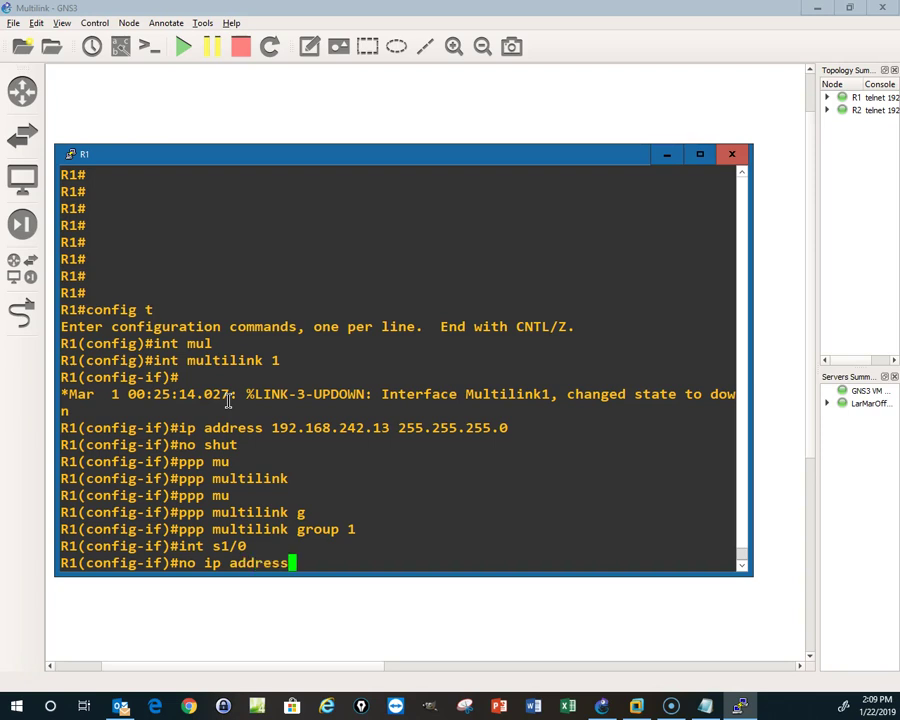
key(Return)
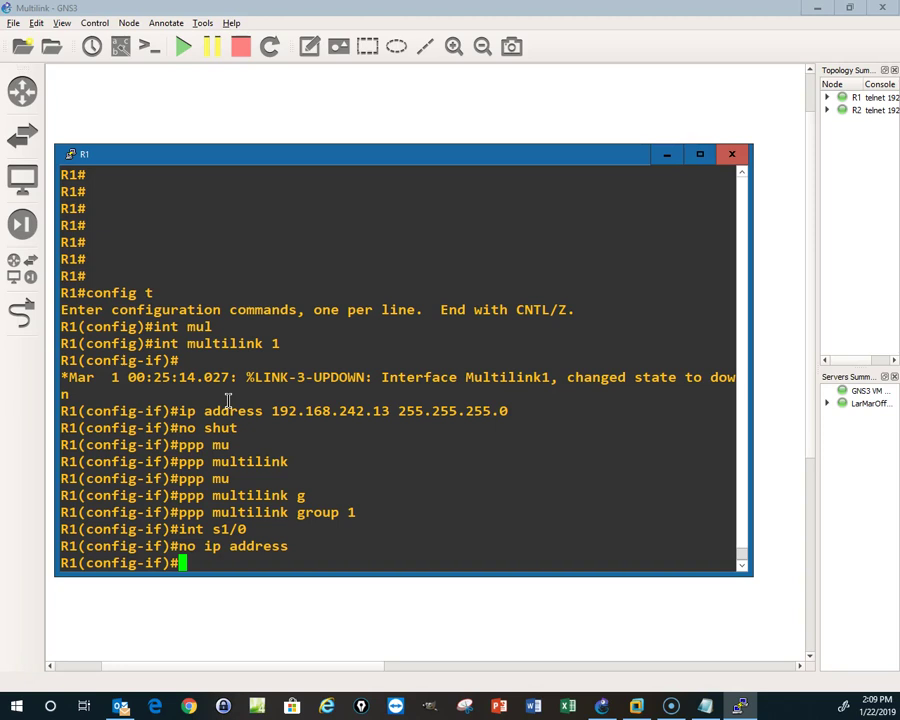
Set PPP encapsulation and PPP multilink on serial 1/0, starting the multilink group command
text(en)
key(Tab)
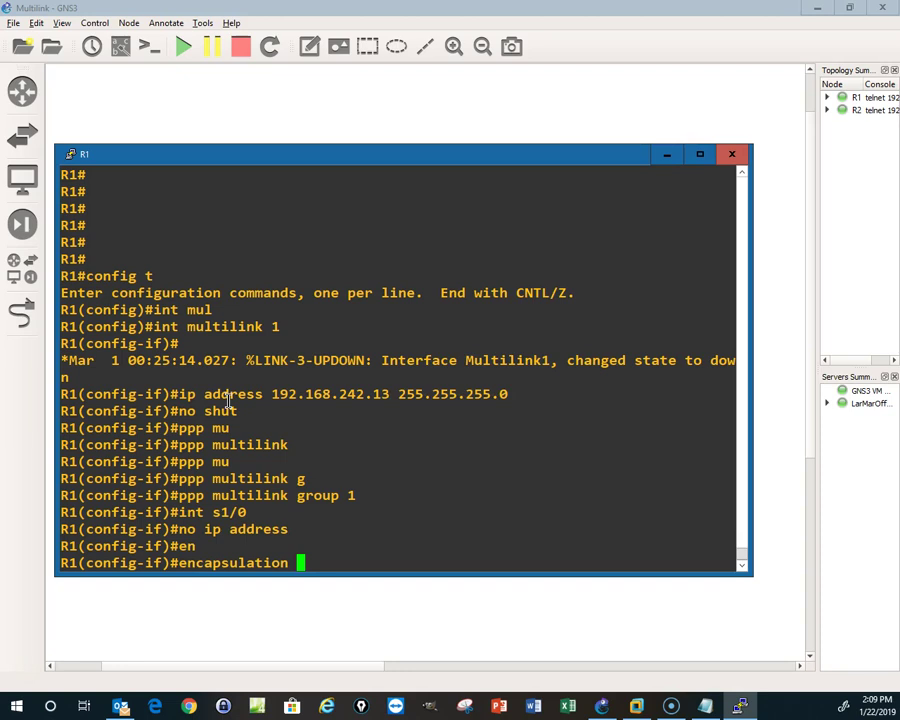
text(ppp)
key(Tab)
key(Return)
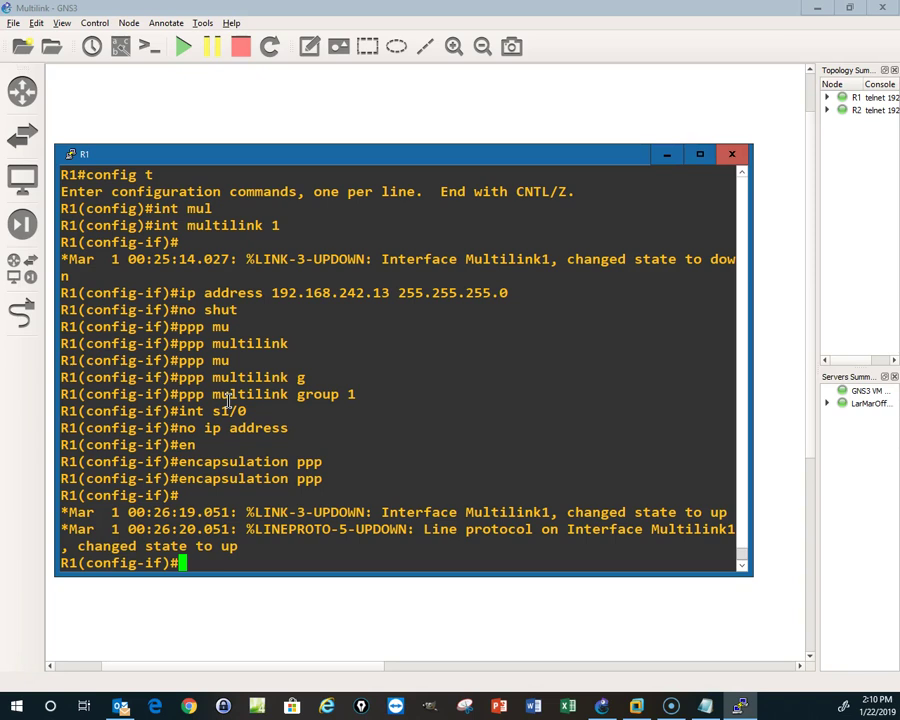
text(ppp )
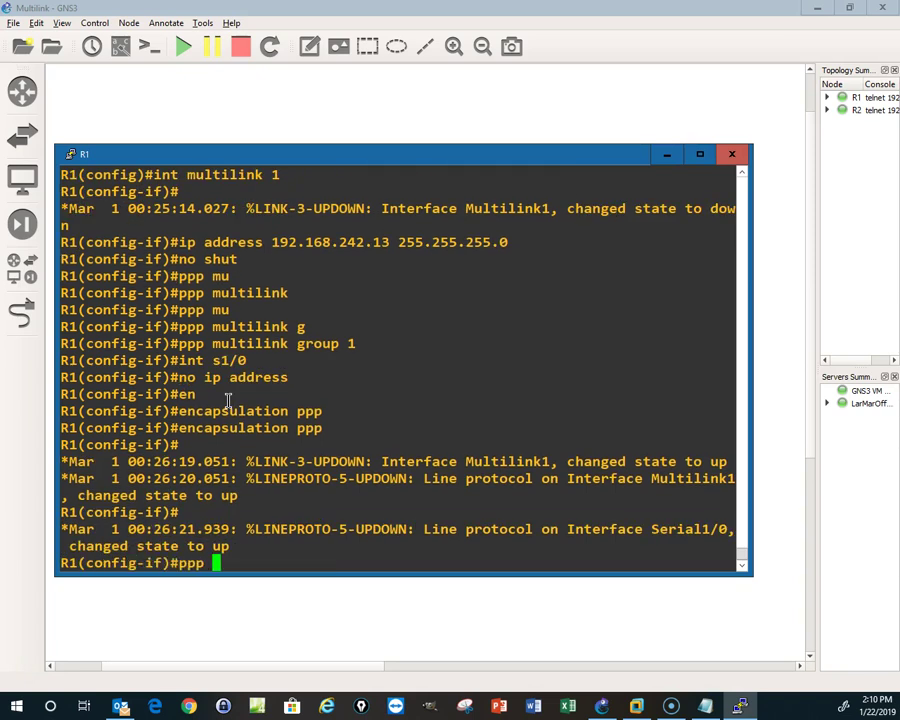
text(mu)
key(Tab)
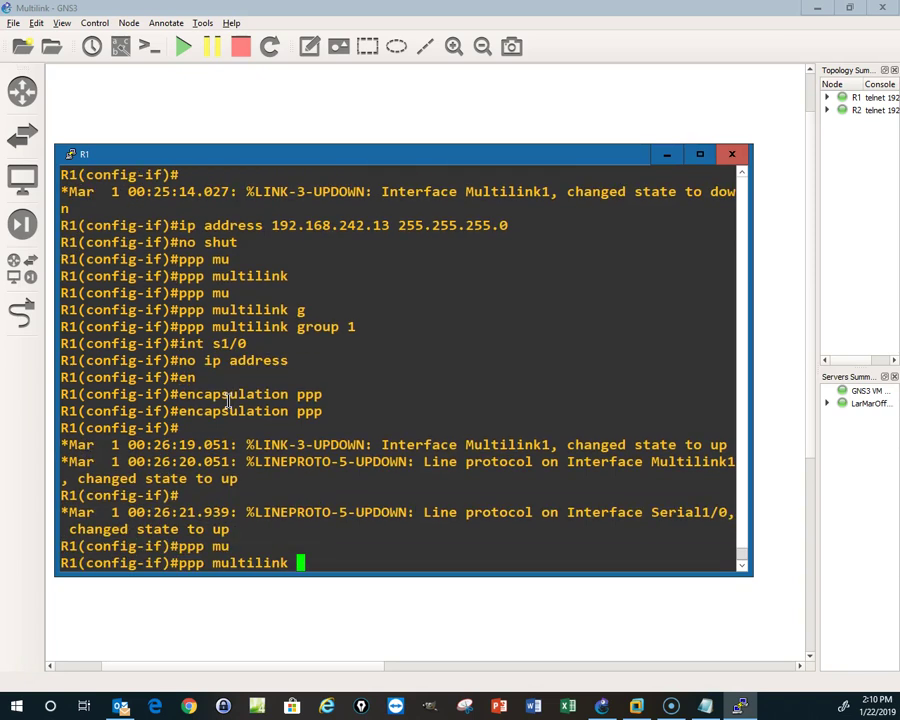
key(Return)
text(ppp mu)
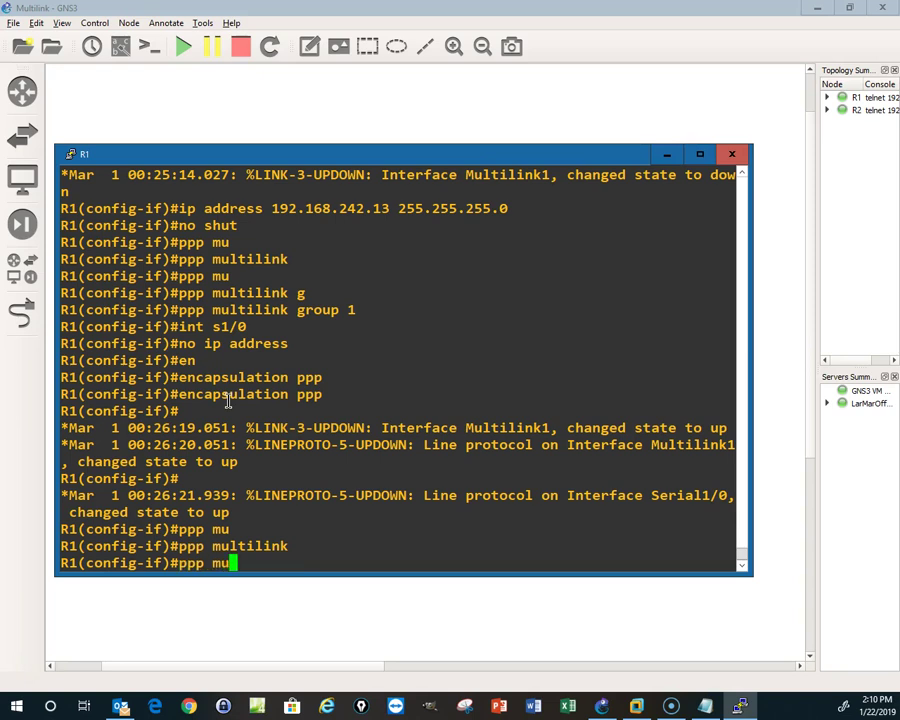
key(Tab)
text(g)
key(Tab)
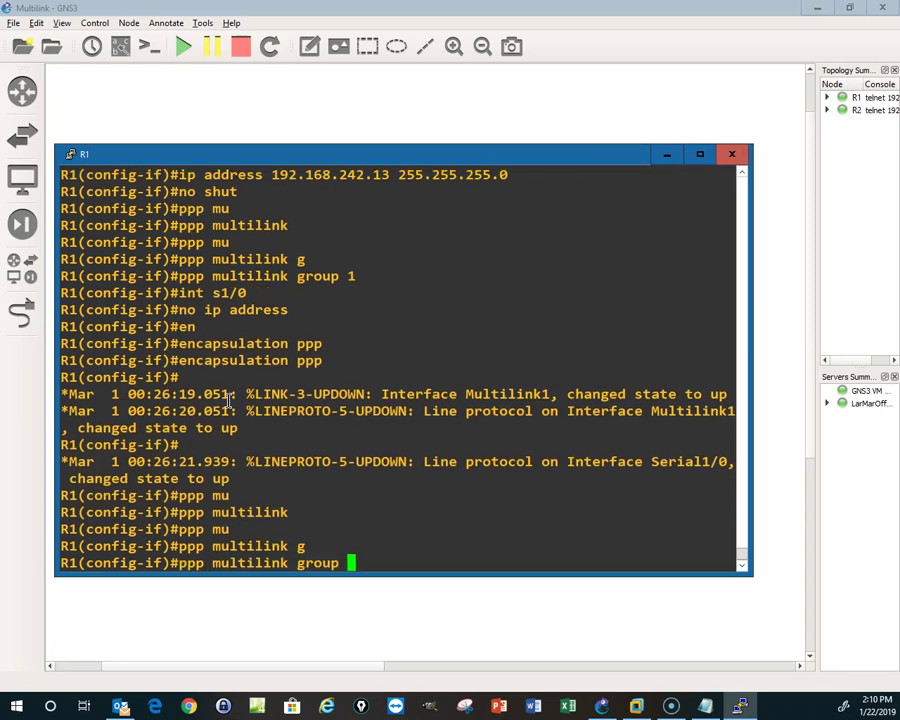
Finish putting serial 1/0 in group 1, then clear serial 1/1's IP address
text(1)
key(Return)
text(int )
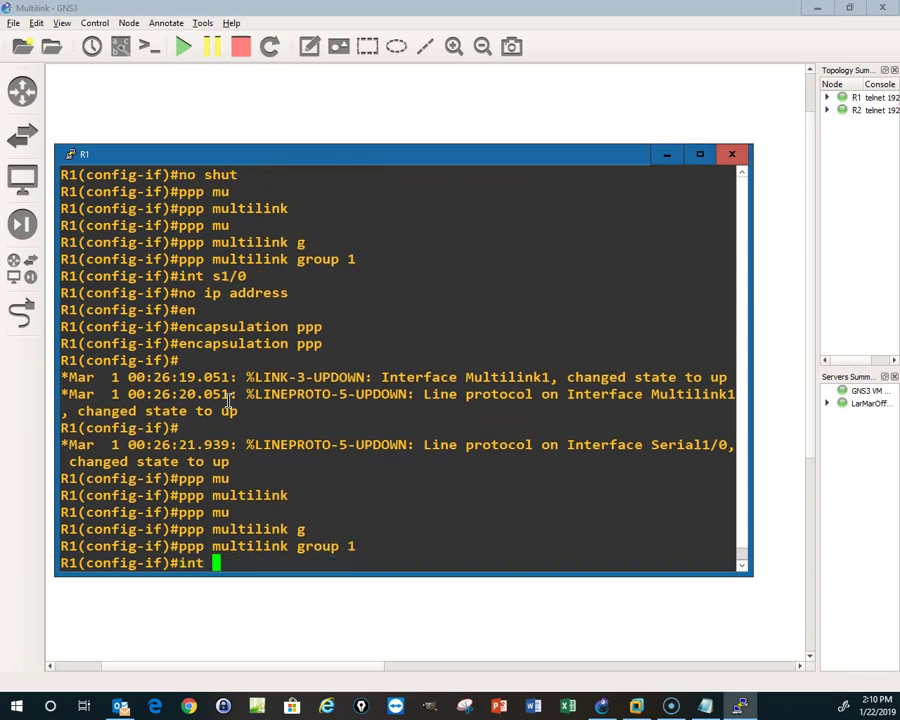
text(s1/1)
key(Return)
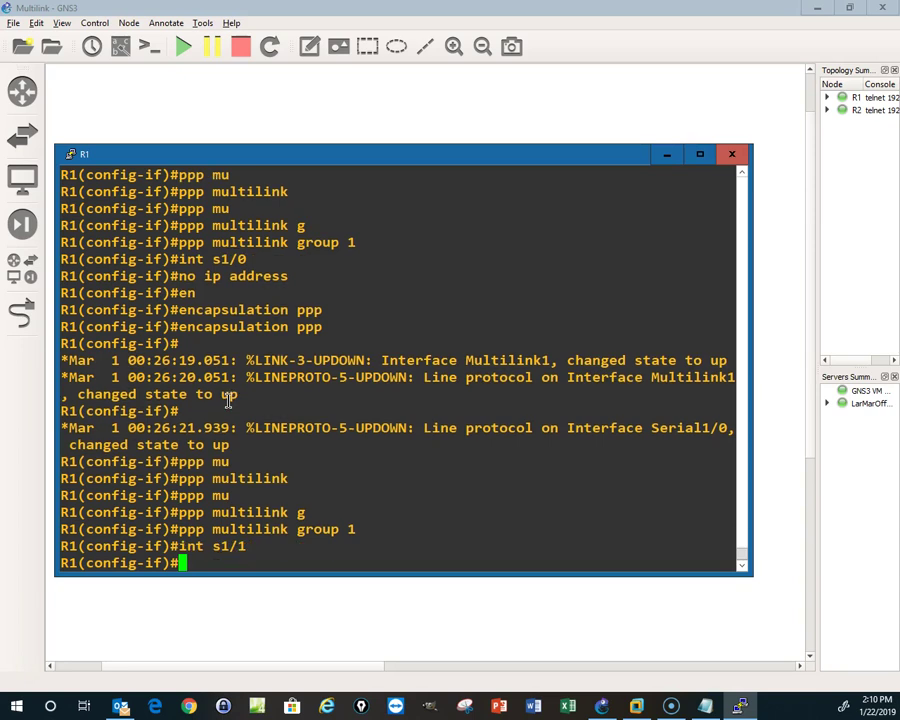
text(no ip addr)
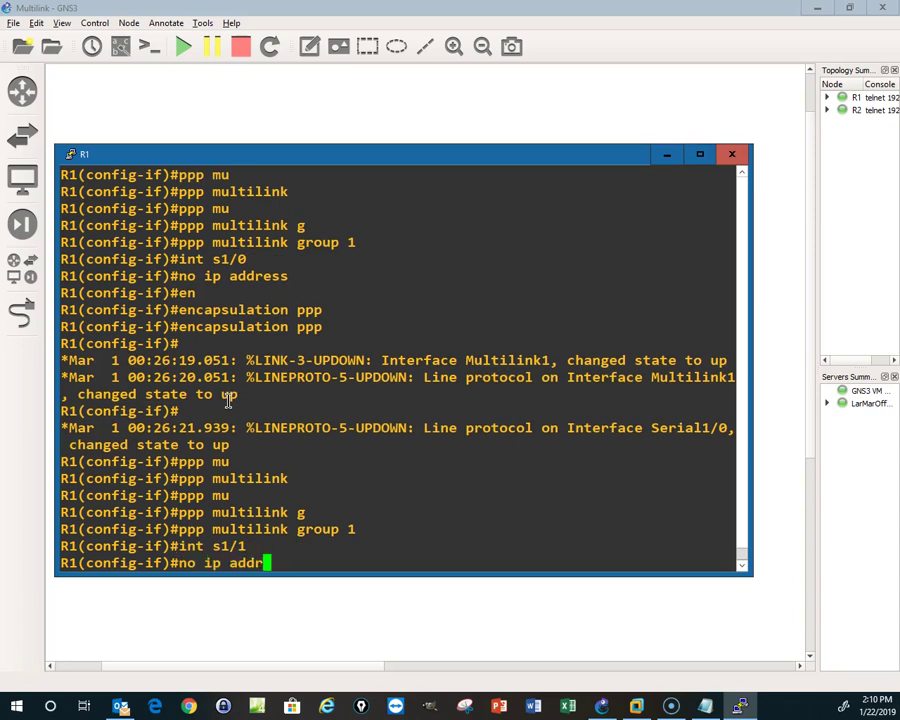
text(essd)
key(BackSpace)
key(Return)
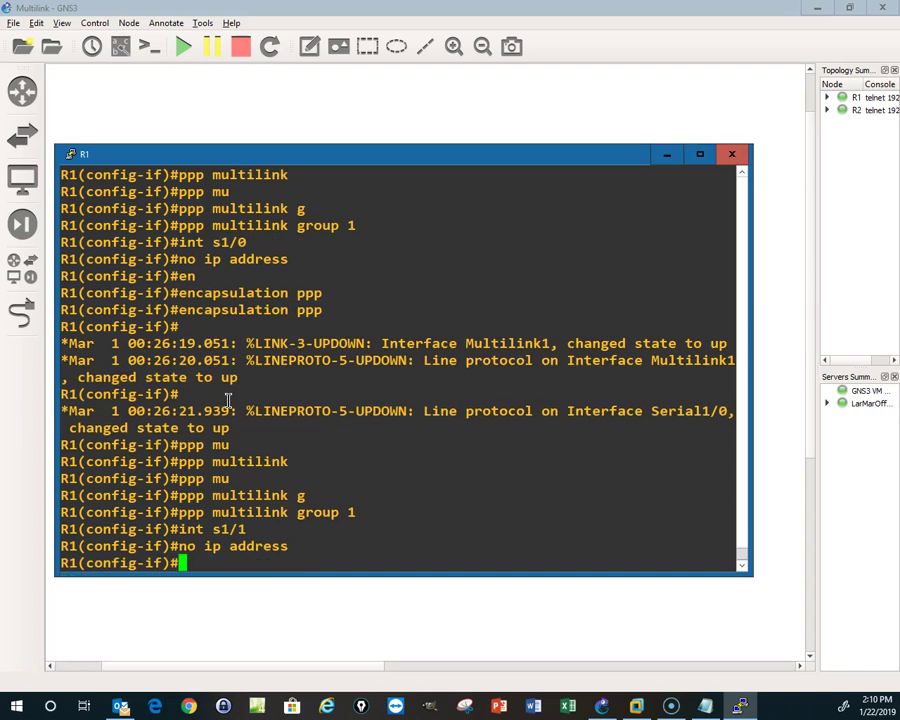
Set PPP encapsulation and enable PPP multilink on serial 1/1
text(en)
key(Tab)
text(ppp)
key(Return)
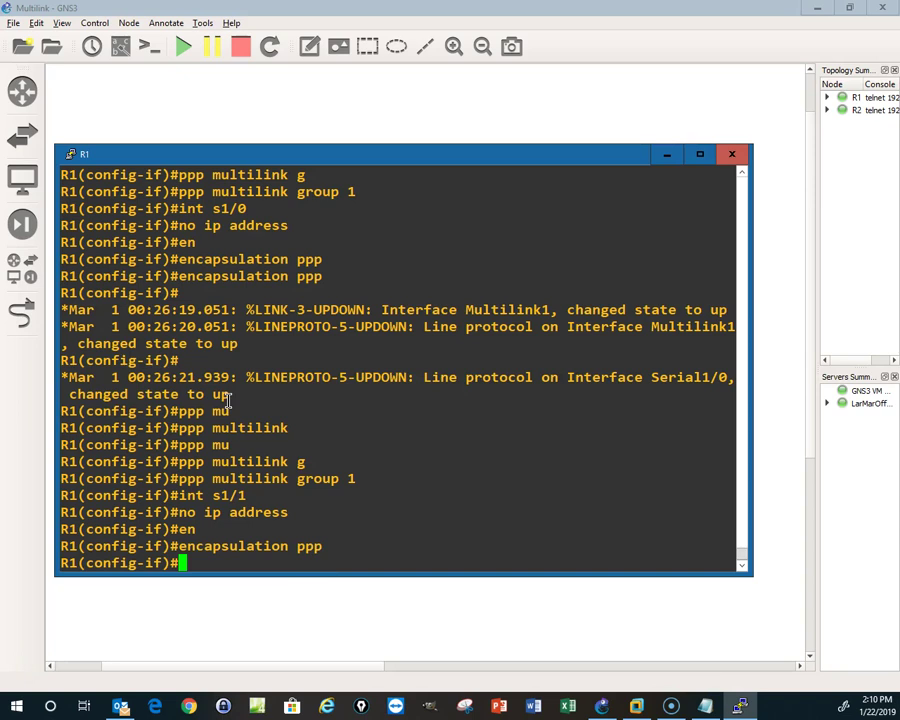
text(ppp mu)
key(Tab)
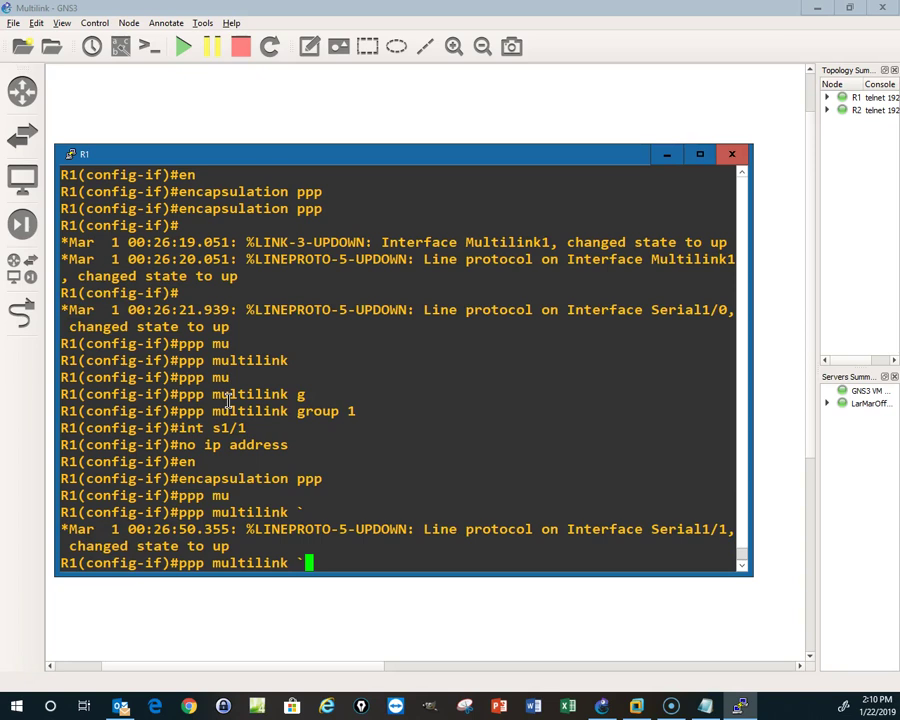
key(BackSpace)
key(Return)
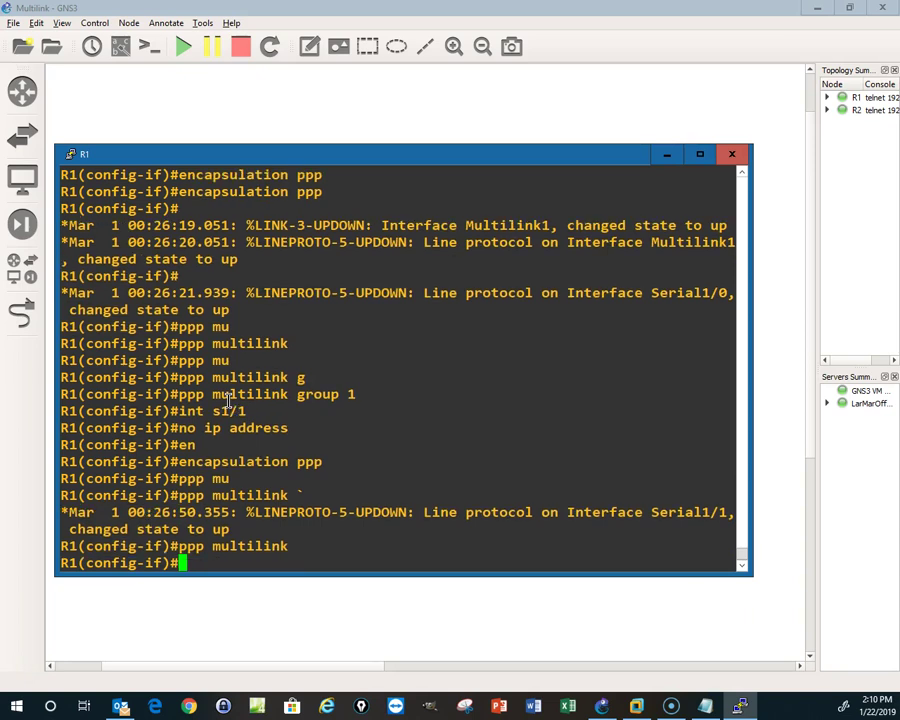
Discard a mistaken group entry and re-apply ppp multilink on serial 1/1
text(gr)
key(Tab)
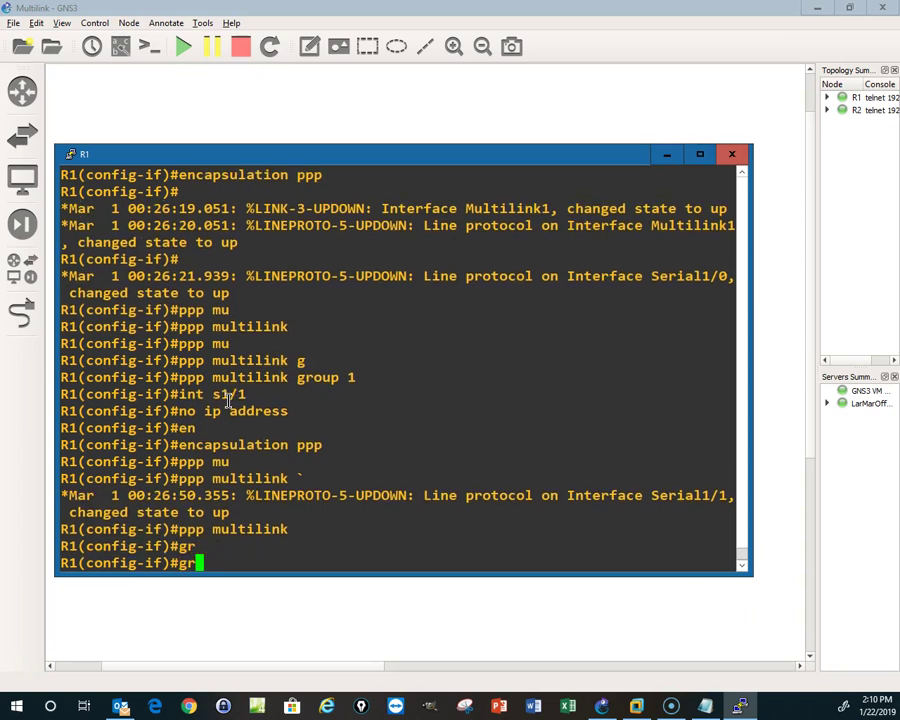
key(BackSpace)
key(BackSpace)
key(Up)
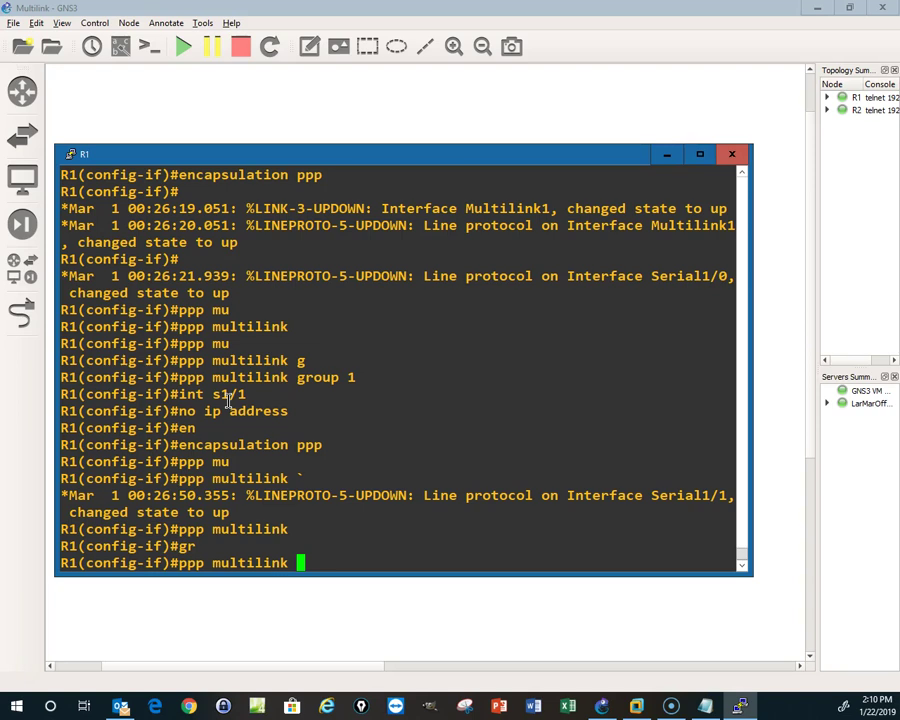
key(BackSpace)
key(Return)
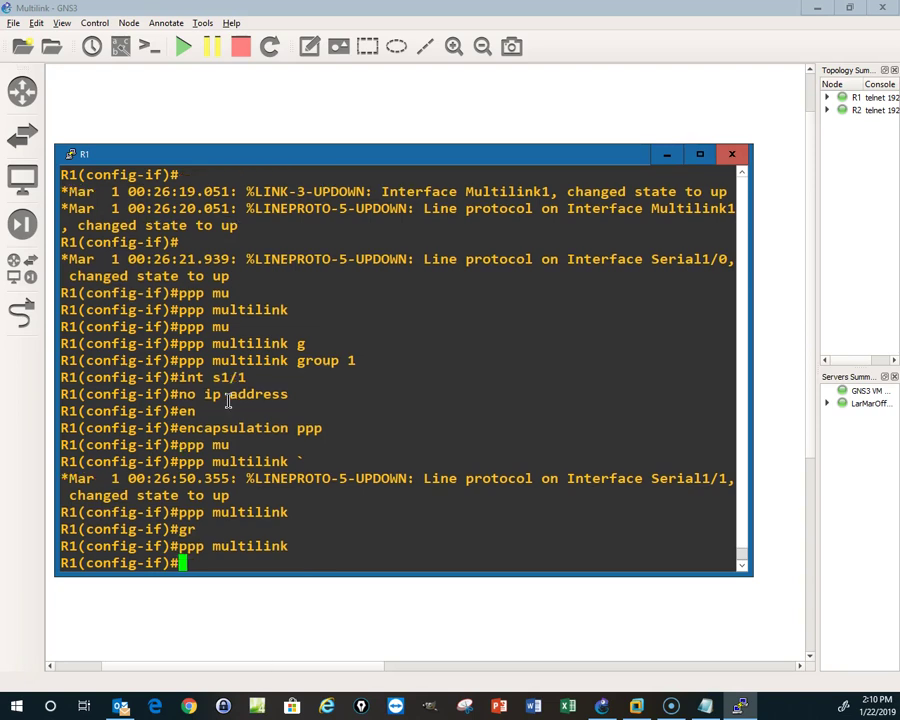
Add serial 1/1 to multilink group 1 and exit configuration mode
text(ppp mu)
key(Tab)
text(gr)
key(Tab)
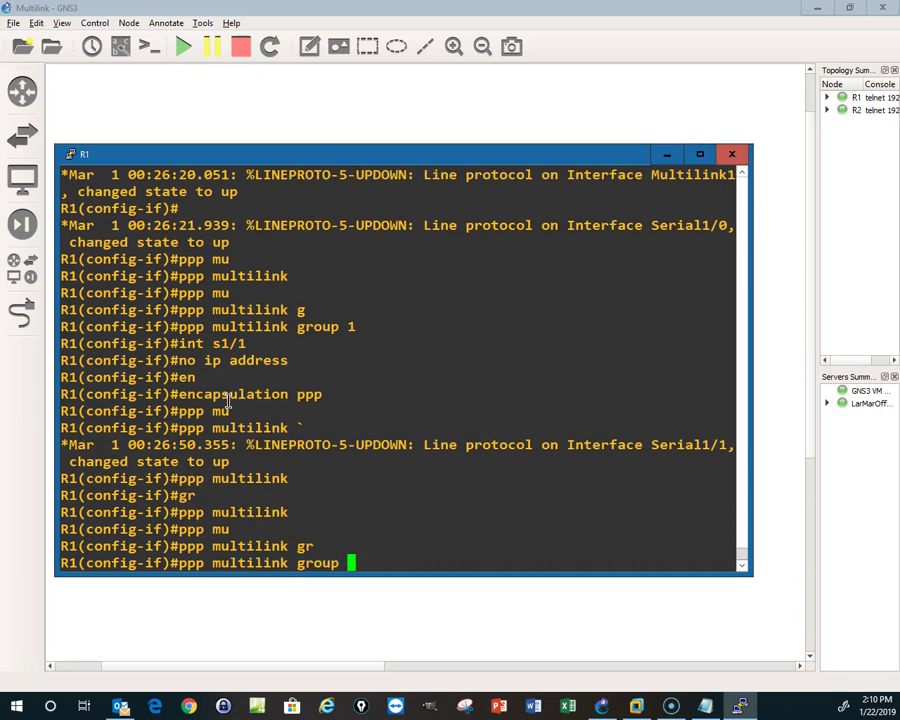
text(1)
key(Return)
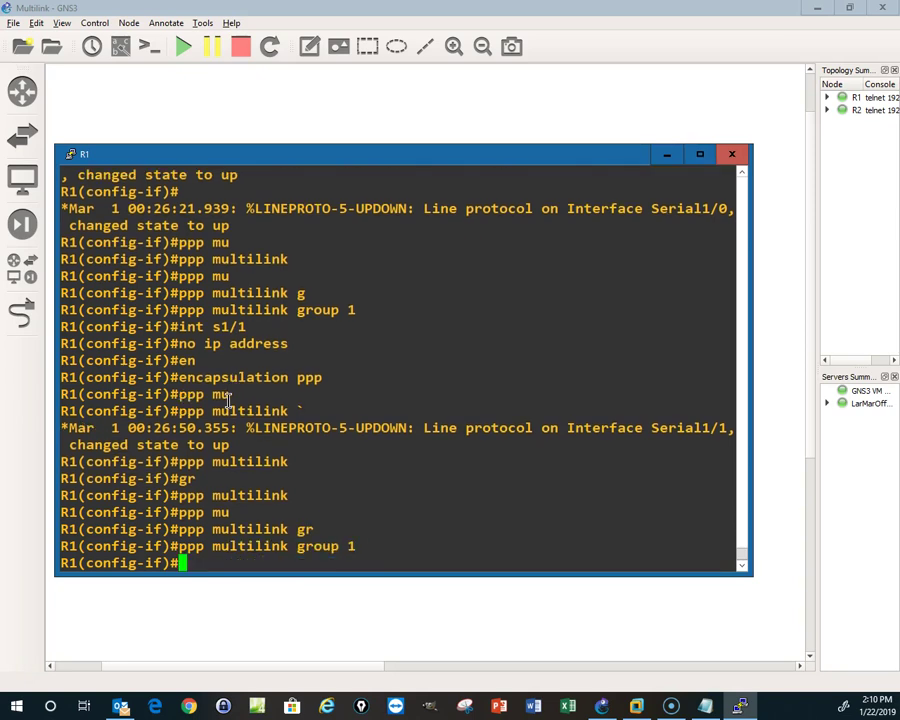
text(end)
key(Return)
text(show ppp mu)
Show the PPP multilink bundle with both serials, then ping 192.168.242.14 at 100 percent
key(Tab)
key(Return)
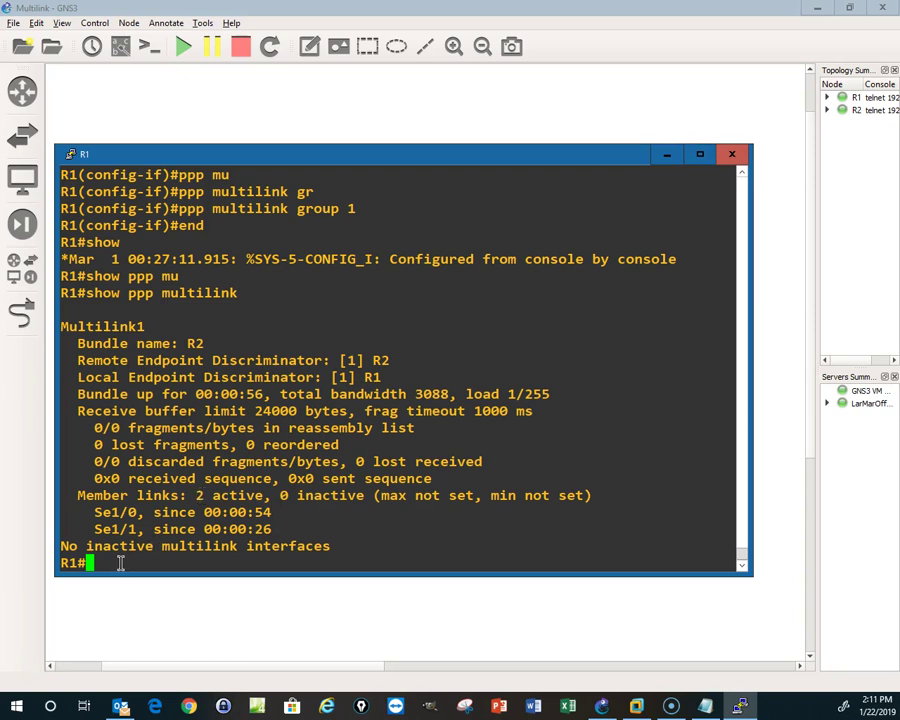
text(ping 192.168.2)
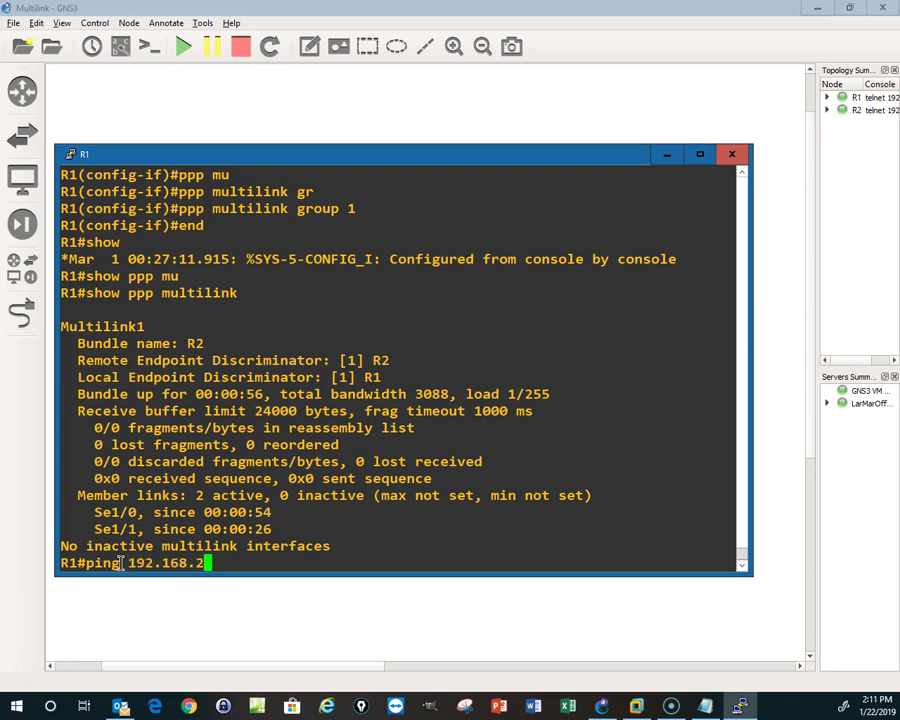
text(5)
key(BackSpace)
text(45)
key(BackSpace)
text(2.14)
key(Return)
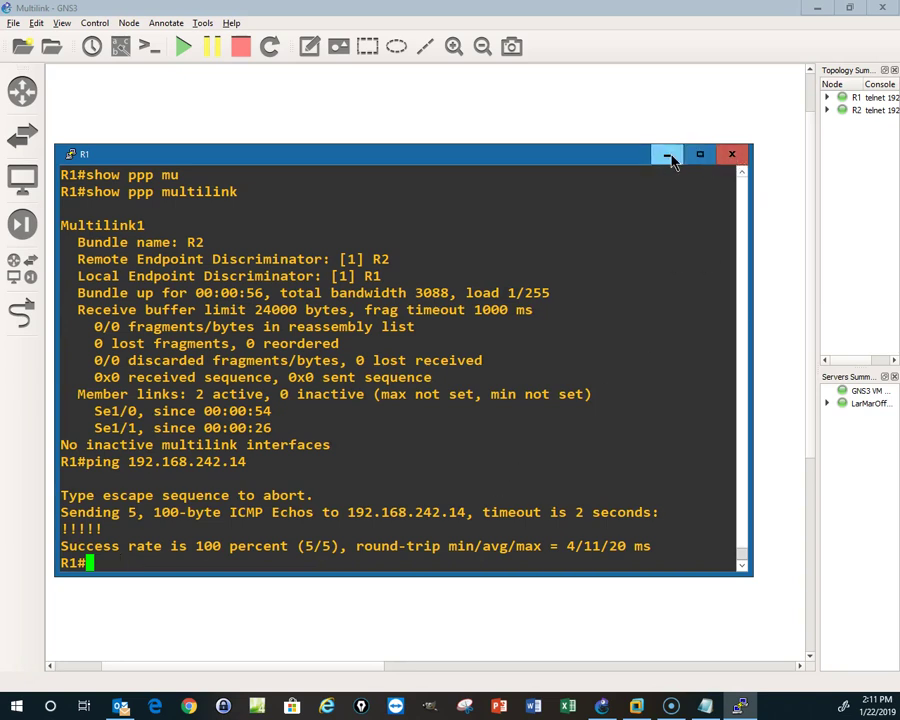
Close R1's console and zoom out one level on the R1–R2 topology
click(731, 157)
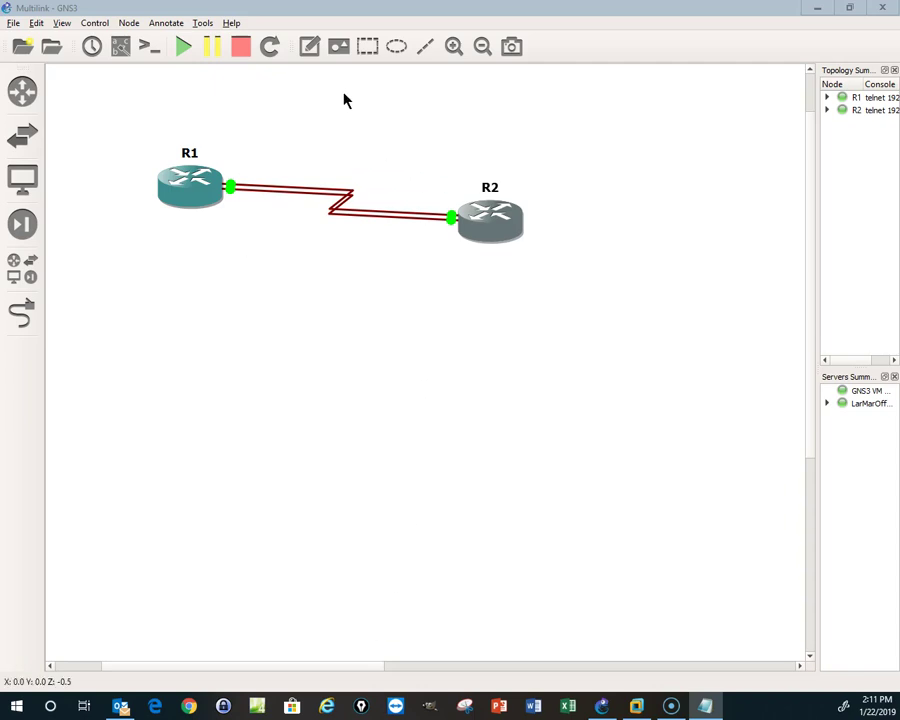
click(482, 47)
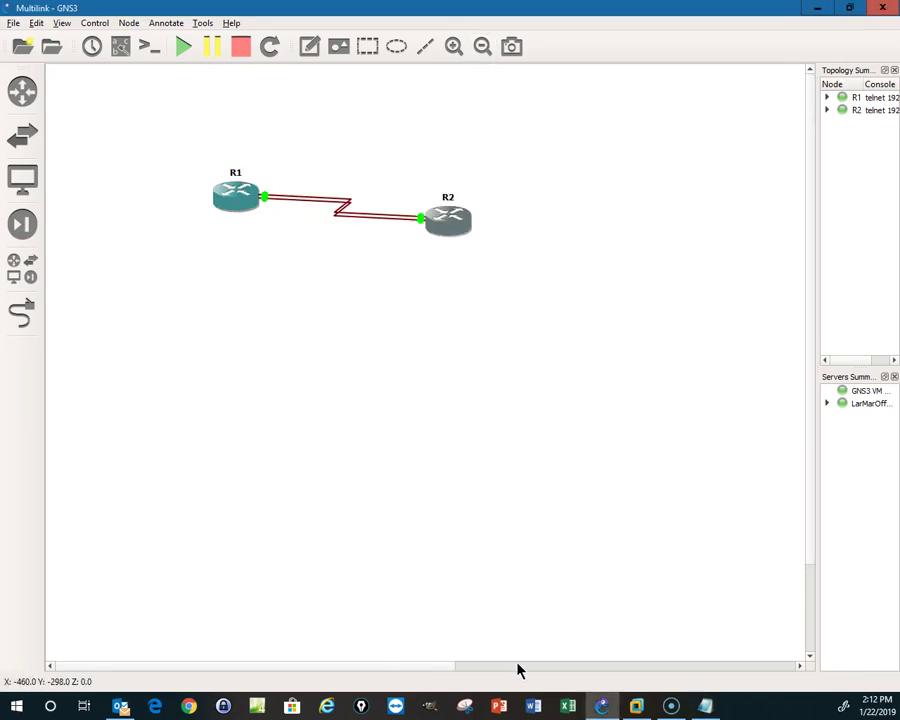
Scroll the canvas left to reveal the note of R1 and R2 multilink commands
scroll(525, 668, left, 5)
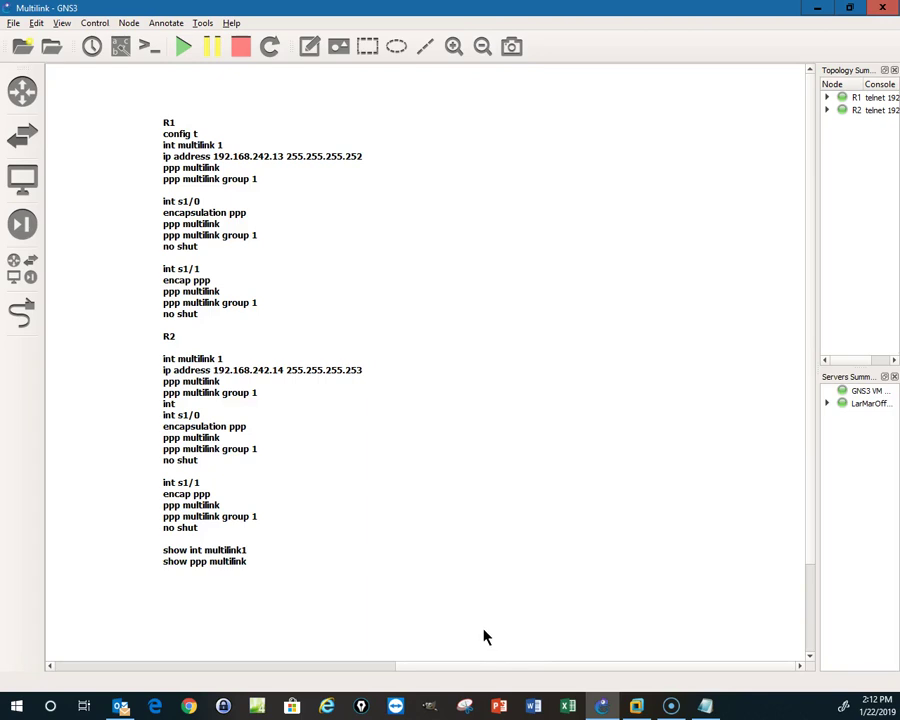